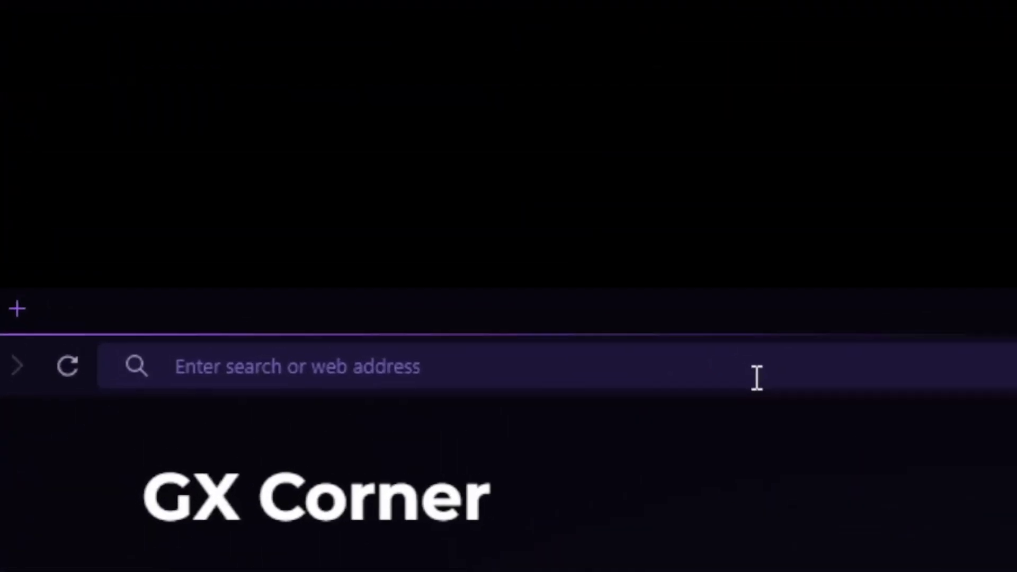
# Search for r2modman, open its Thunderstore page and start the Manual Download zip
pyautogui.write('r2modman')
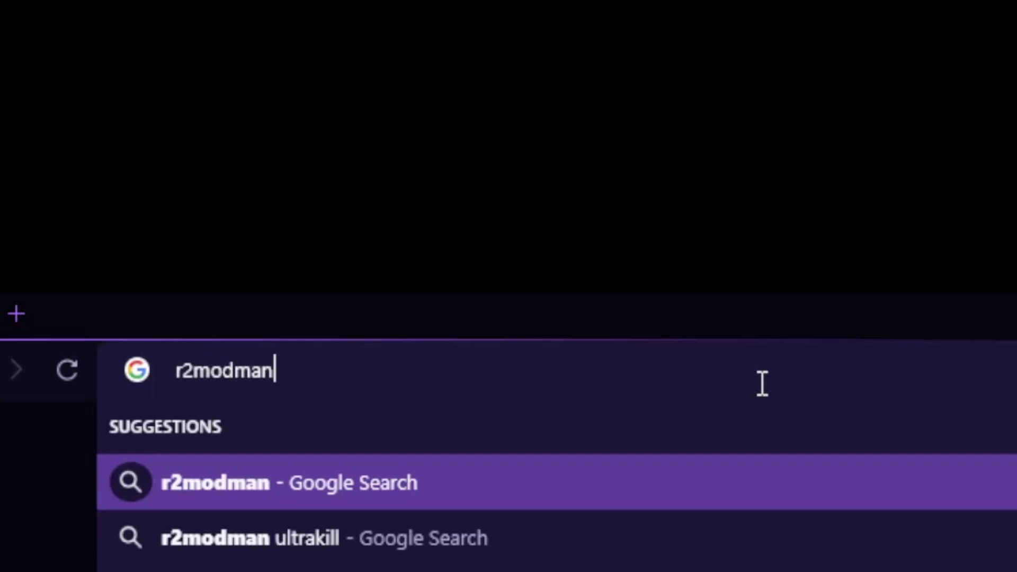
pyautogui.press('Return')
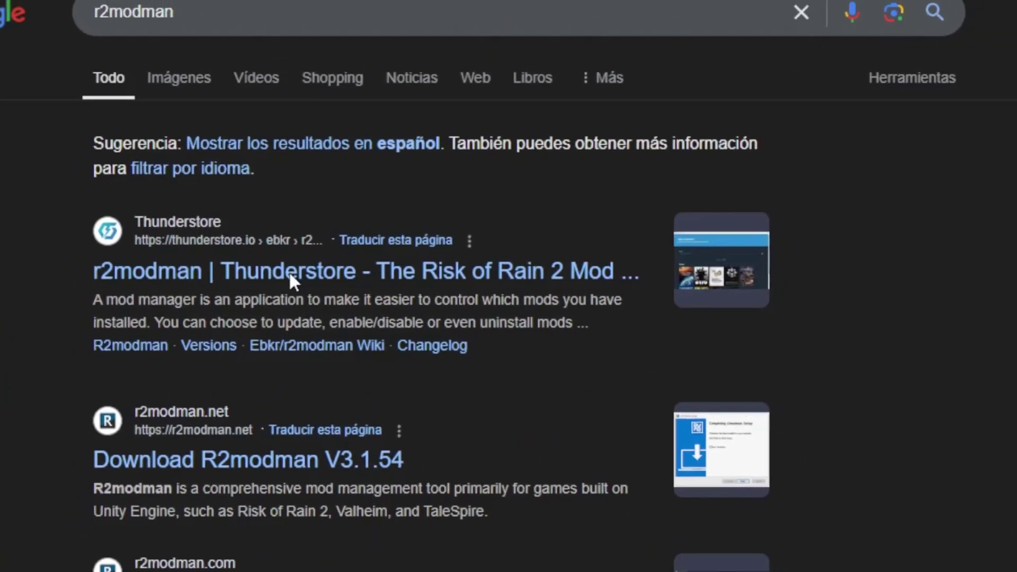
pyautogui.click(290, 275)
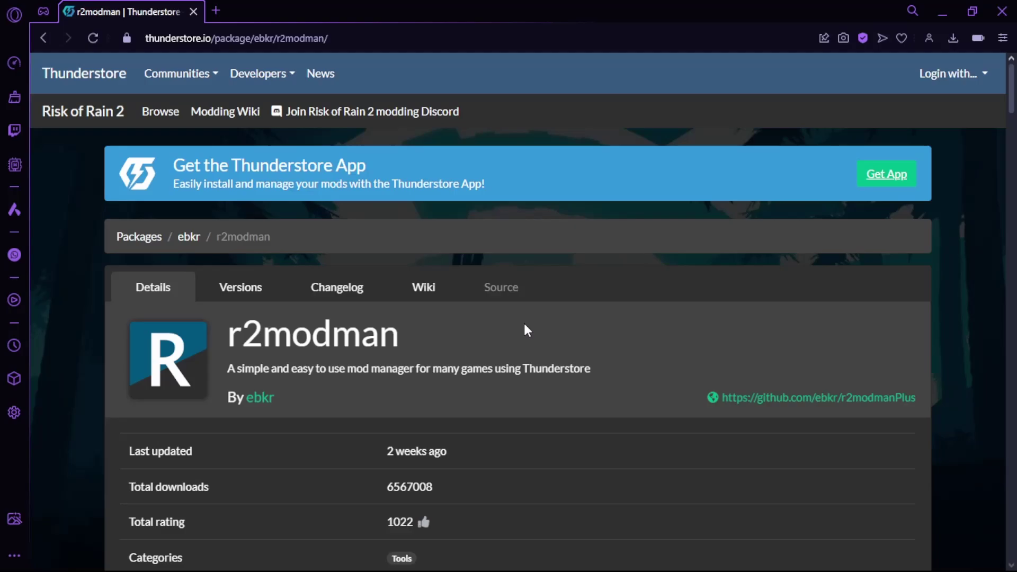
pyautogui.scroll(-6, 526, 330)
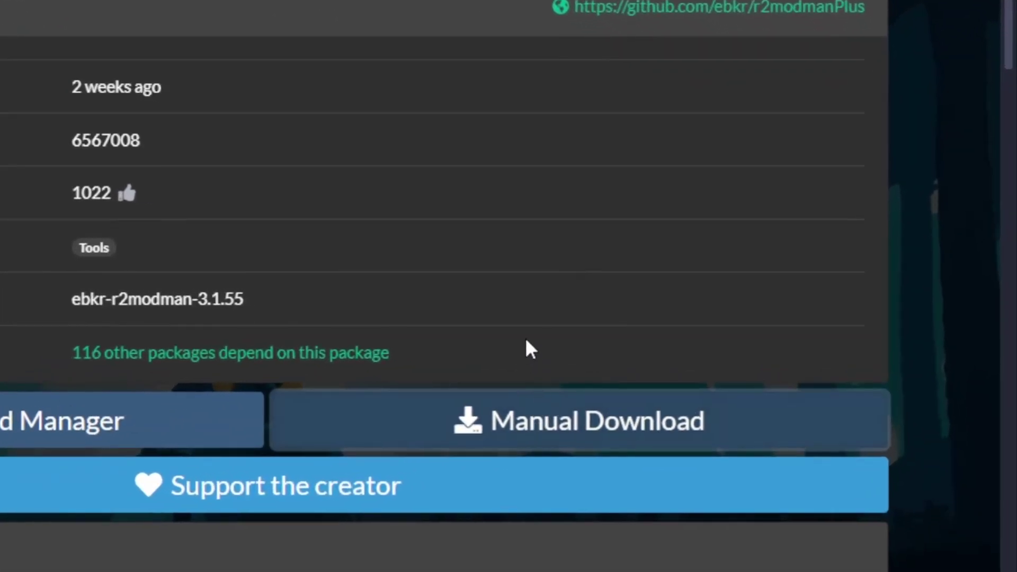
pyautogui.click(530, 421)
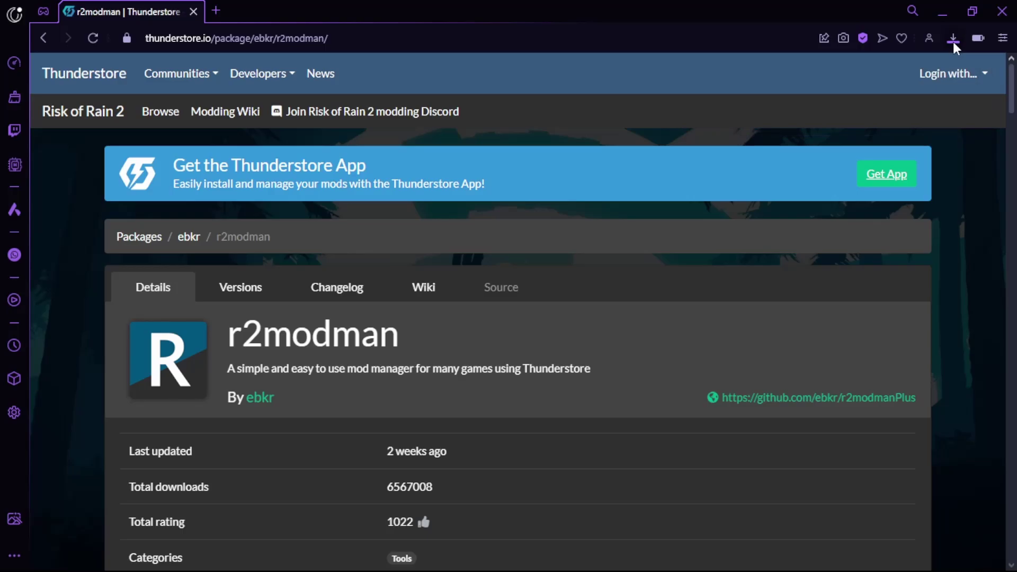
# Open the downloaded zip's folder and run r2modman-Setup-3.1.55 past the SmartScreen warning with Run anyway
pyautogui.click(954, 40)
pyautogui.click(980, 136)
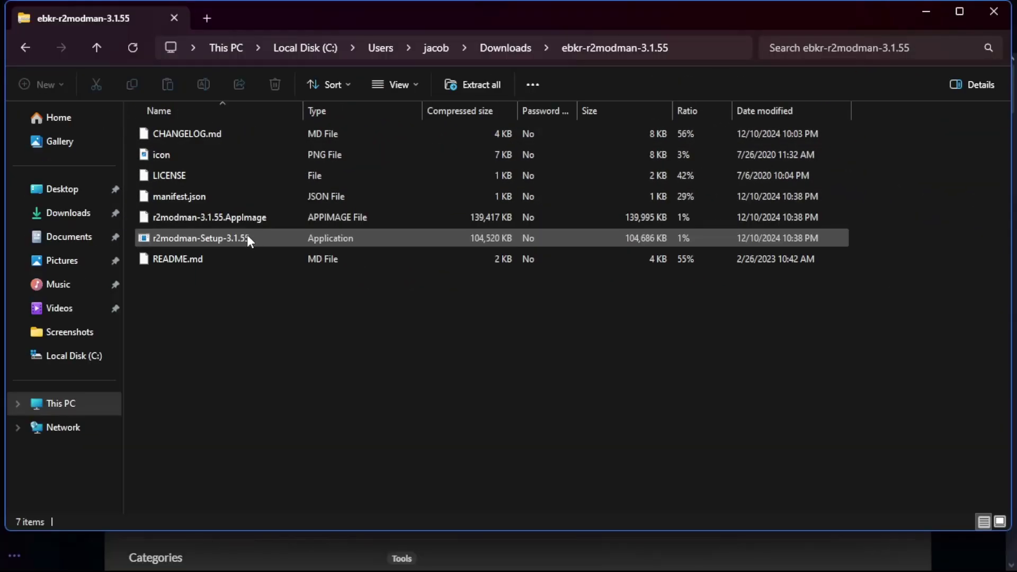
pyautogui.doubleClick(247, 238)
pyautogui.doubleClick(260, 238)
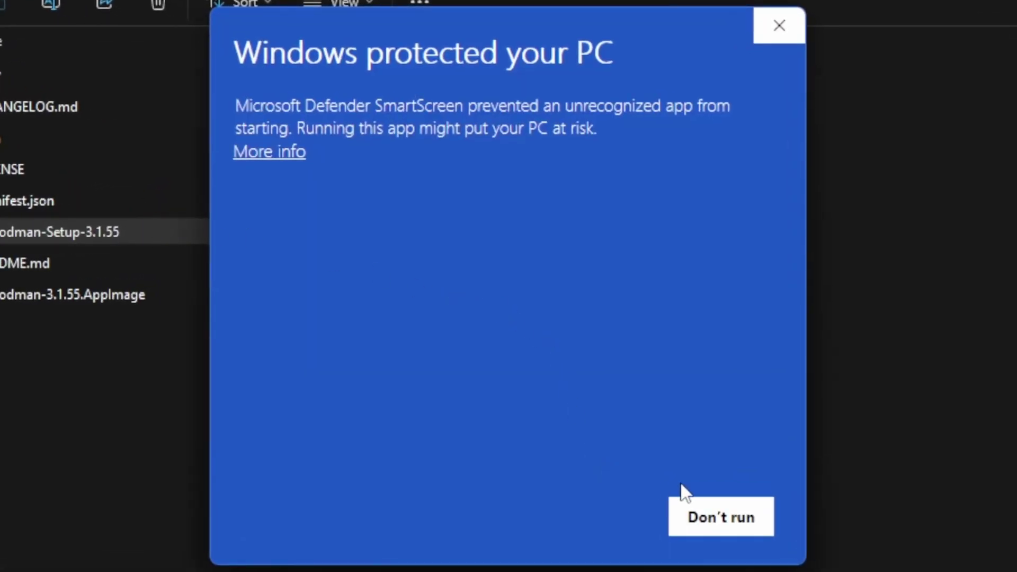
pyautogui.click(297, 168)
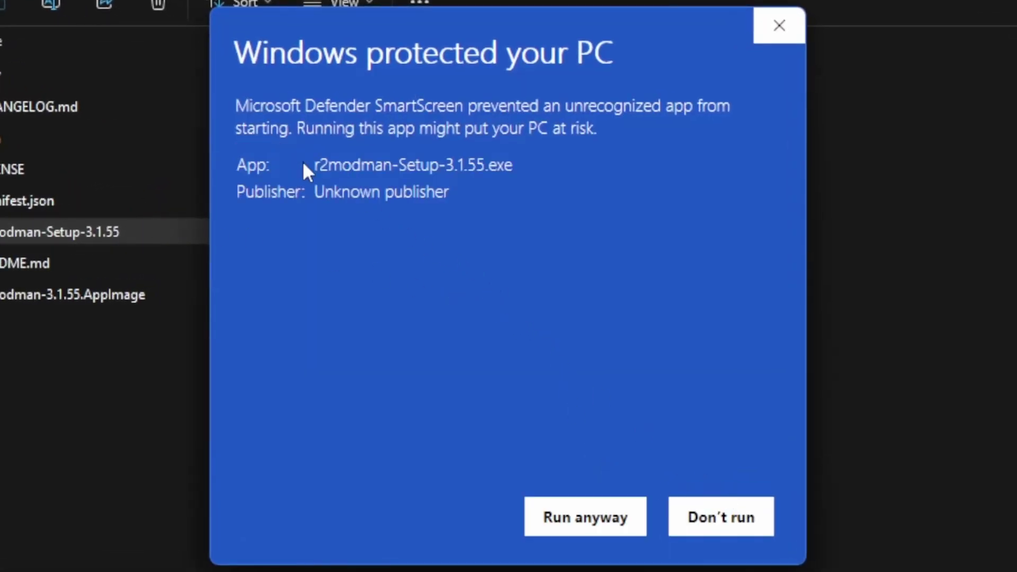
pyautogui.click(618, 517)
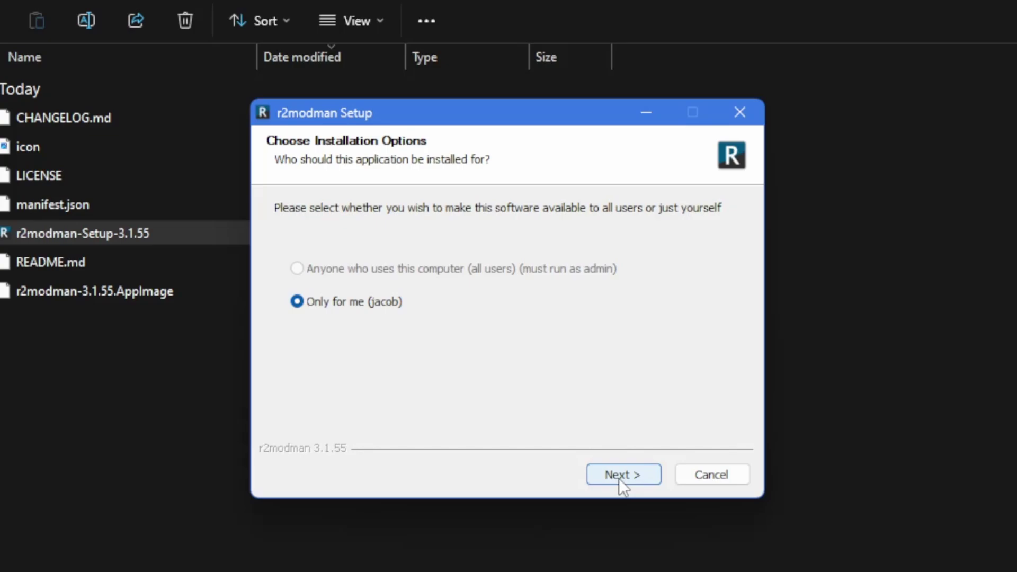
# Install r2modman 'Only for me' into the default AppData destination folder
pyautogui.click(623, 474)
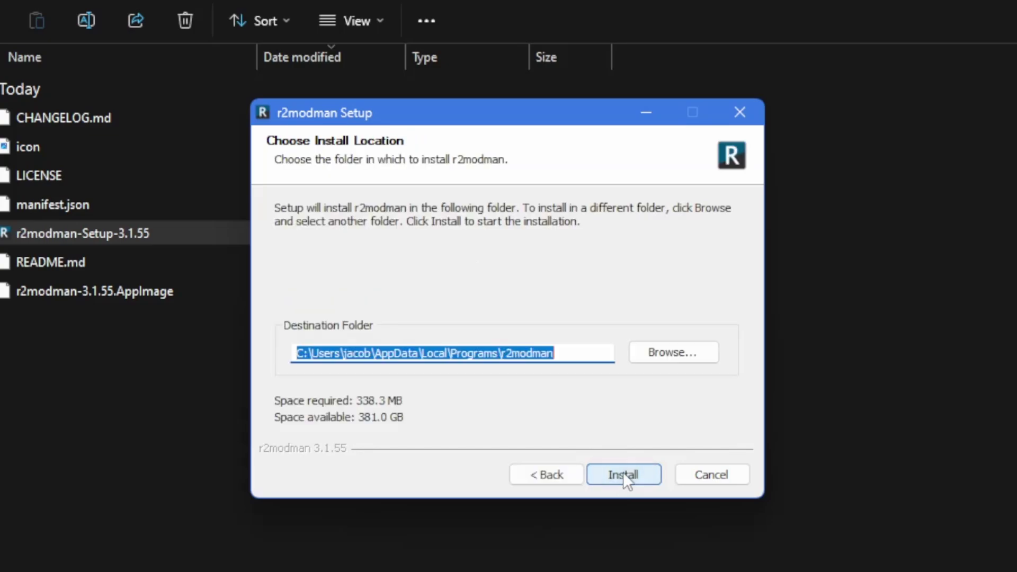
pyautogui.click(631, 469)
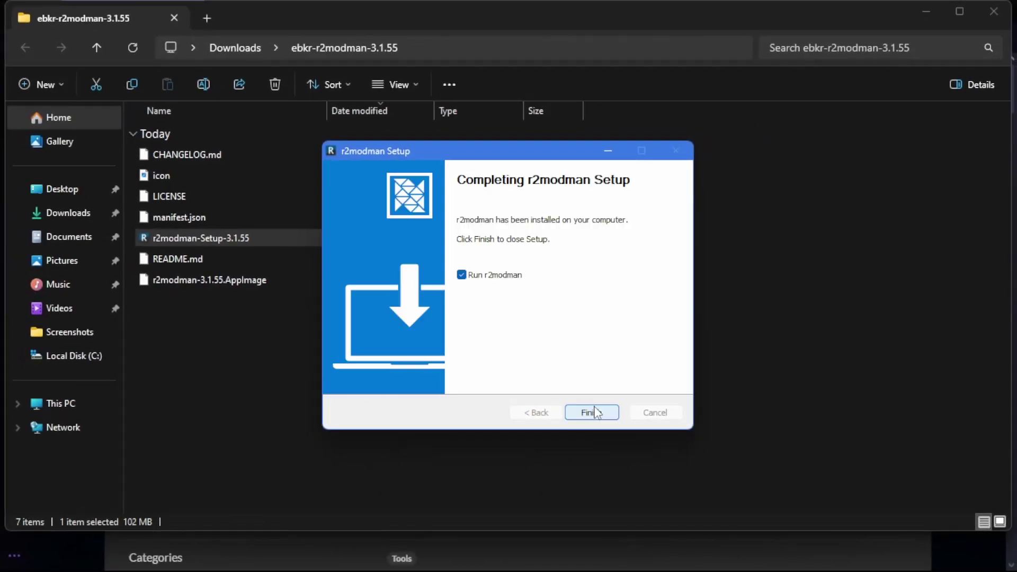
# Finish the installer to launch r2modman and maximize its window
pyautogui.click(625, 474)
pyautogui.scroll(-9, 545, 249)
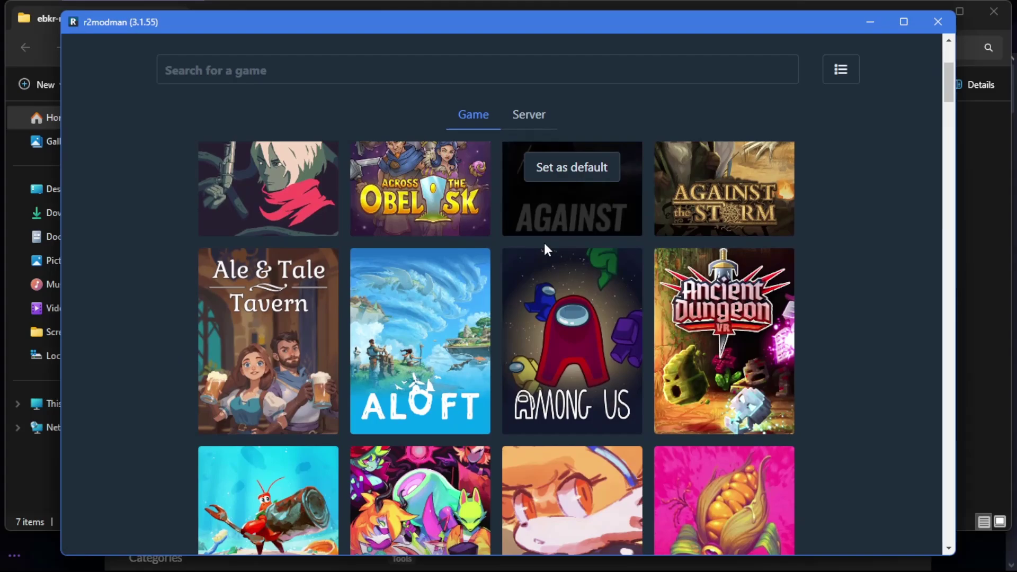
pyautogui.scroll(-20, 551, 249)
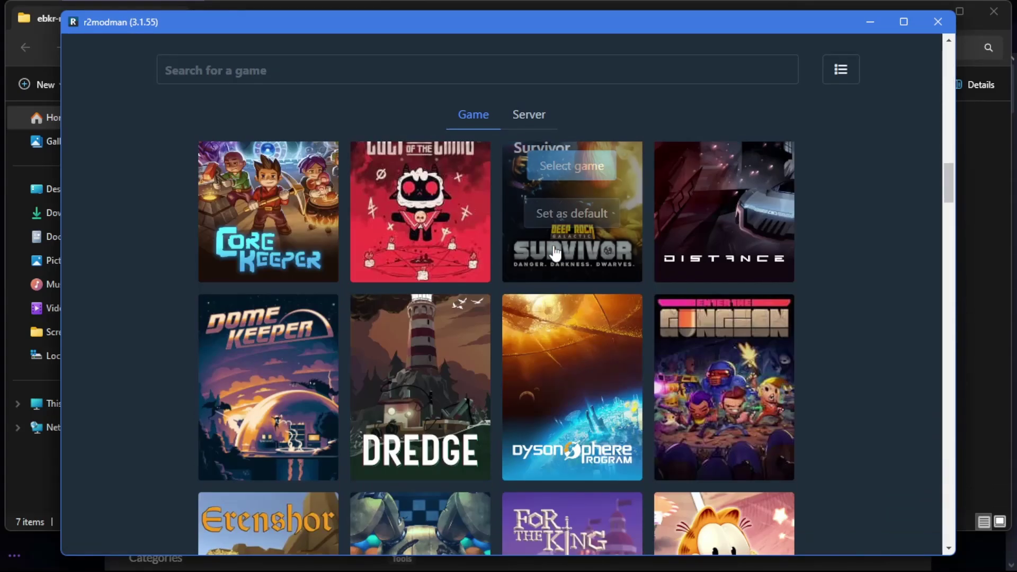
pyautogui.scroll(6, 570, 339)
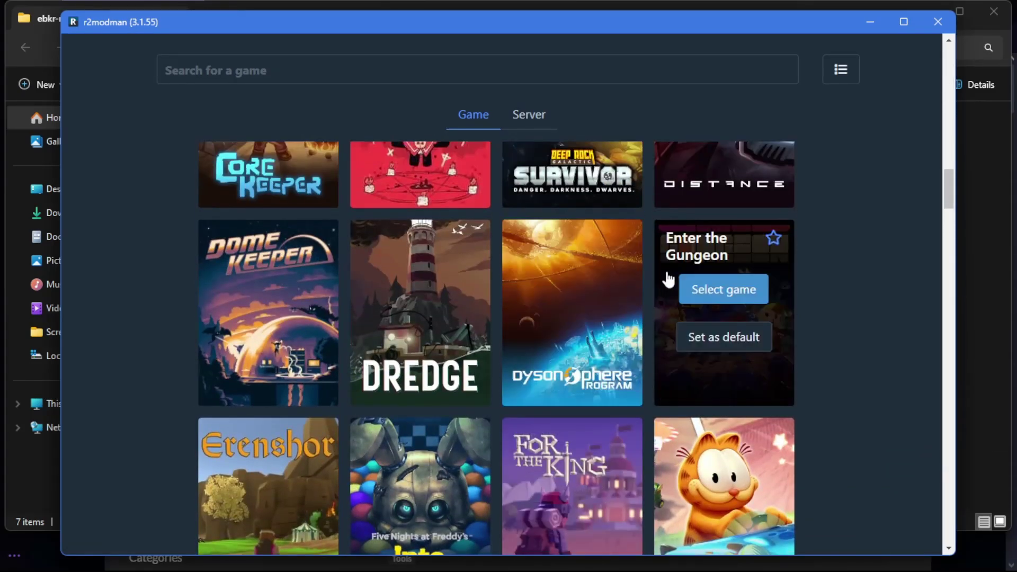
pyautogui.scroll(8, 598, 265)
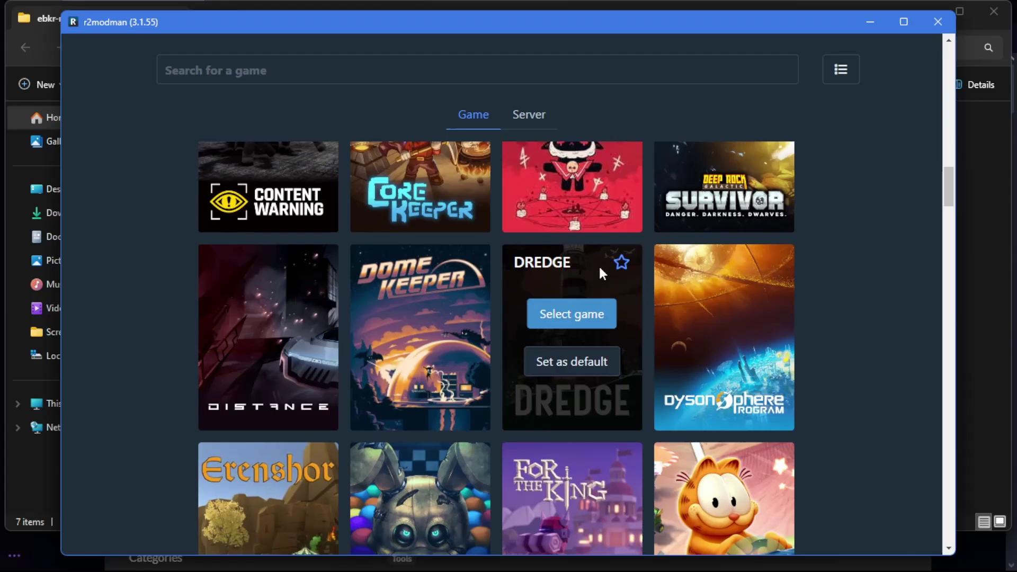
pyautogui.press('super+Up')
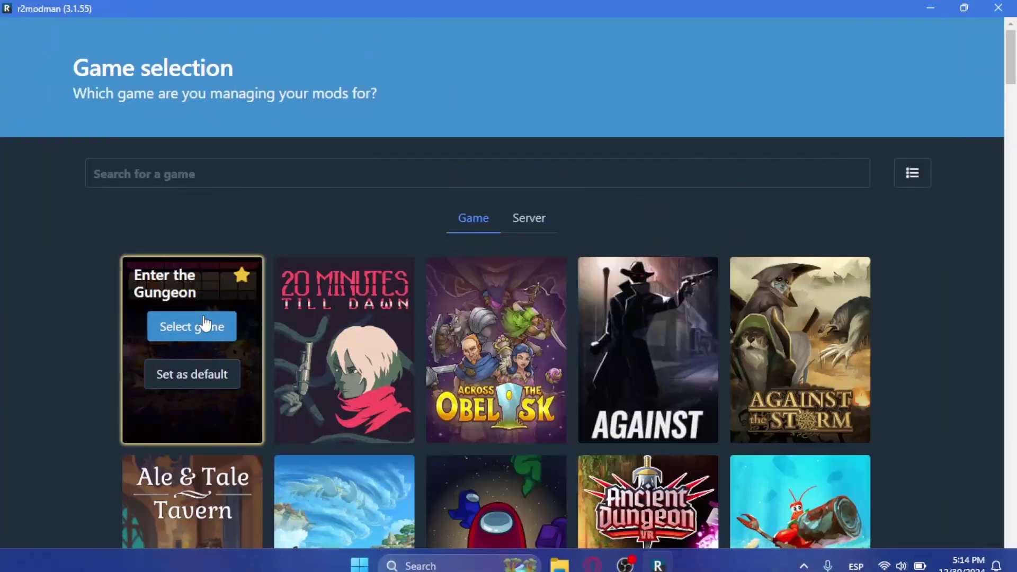
# Choose Enter the Gungeon as the managed game with Steam as its platform
pyautogui.click(208, 329)
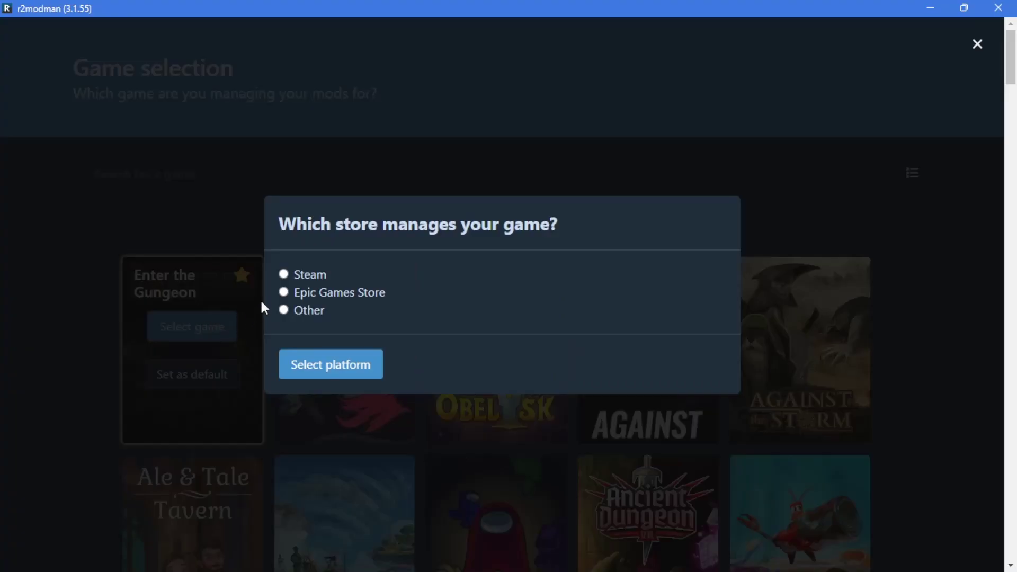
pyautogui.click(284, 275)
pyautogui.click(333, 365)
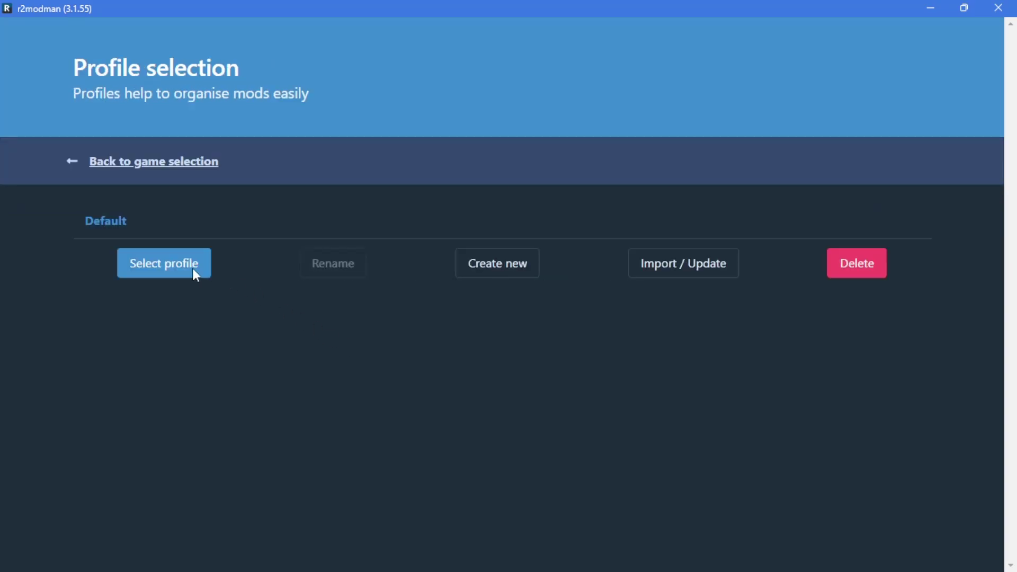
# In the Default profile's Online list, download Once_More_Into_The_Breach with its dependencies
pyautogui.click(184, 263)
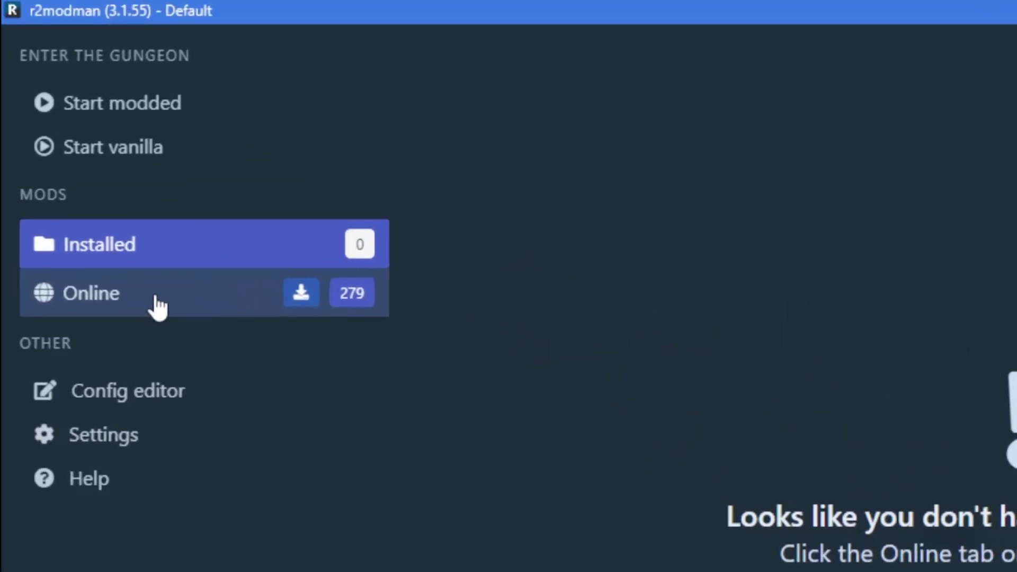
pyautogui.click(68, 300)
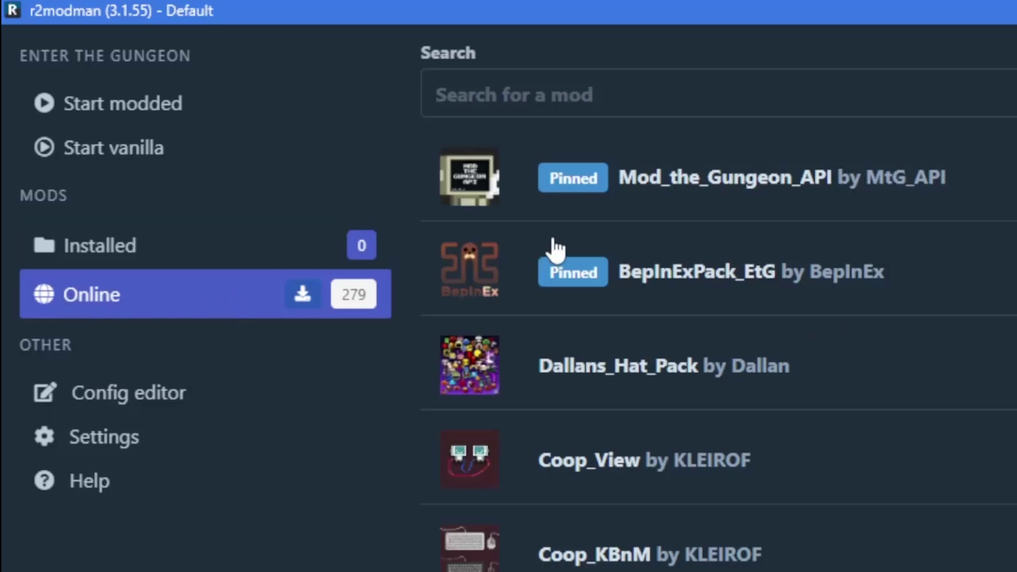
pyautogui.scroll(-1, 555, 249)
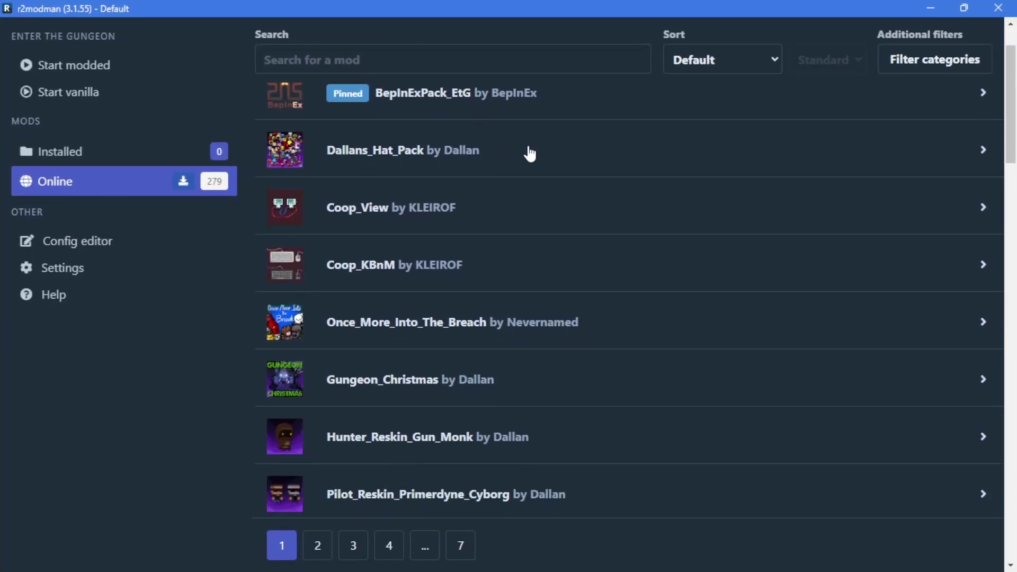
pyautogui.click(534, 155)
pyautogui.click(532, 155)
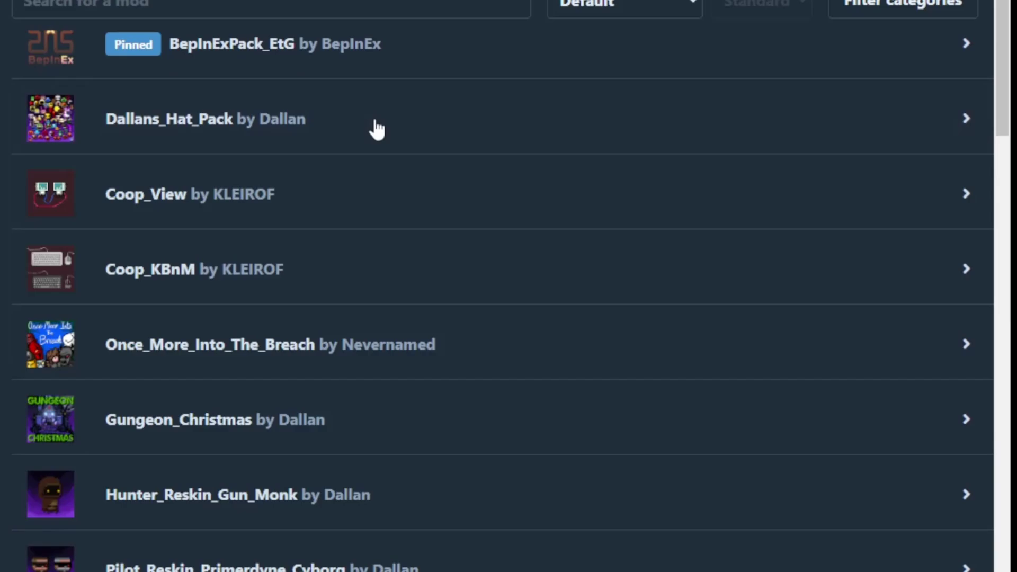
pyautogui.scroll(-1, 502, 199)
pyautogui.scroll(-2, 331, 164)
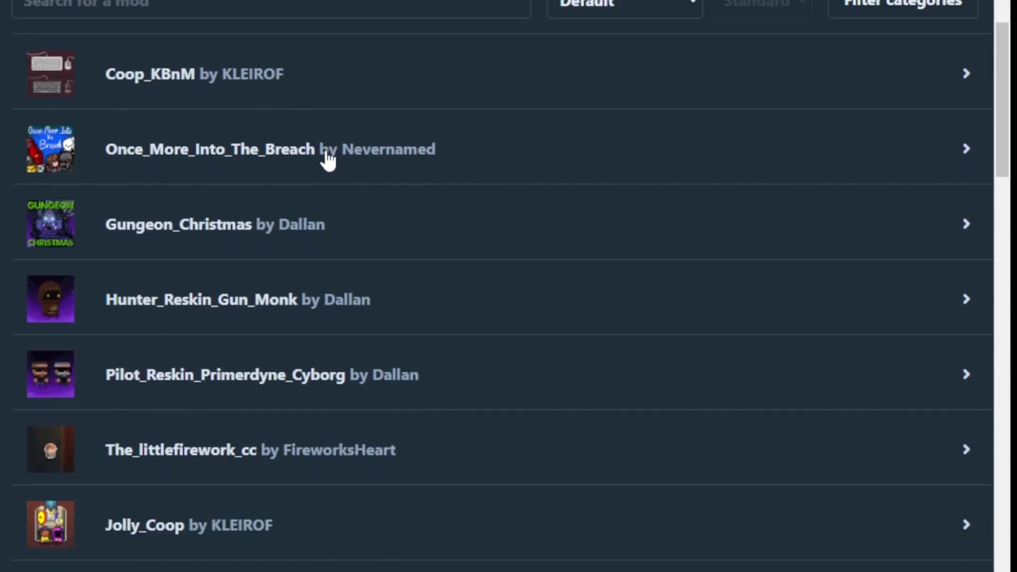
pyautogui.click(329, 159)
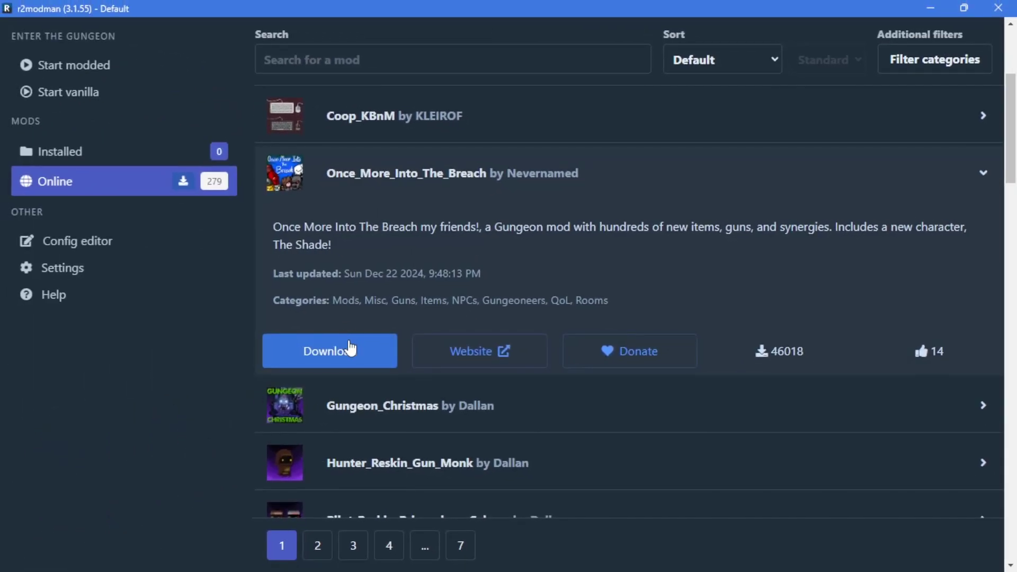
pyautogui.click(351, 350)
pyautogui.click(379, 393)
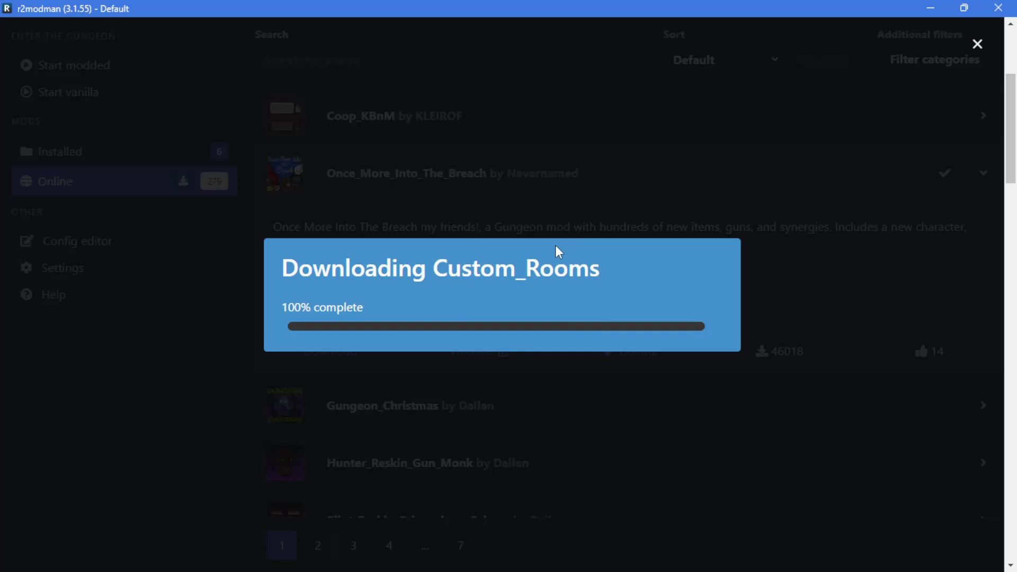
# Download Gungeon_Christmas together with its dependencies
pyautogui.scroll(-4, 518, 214)
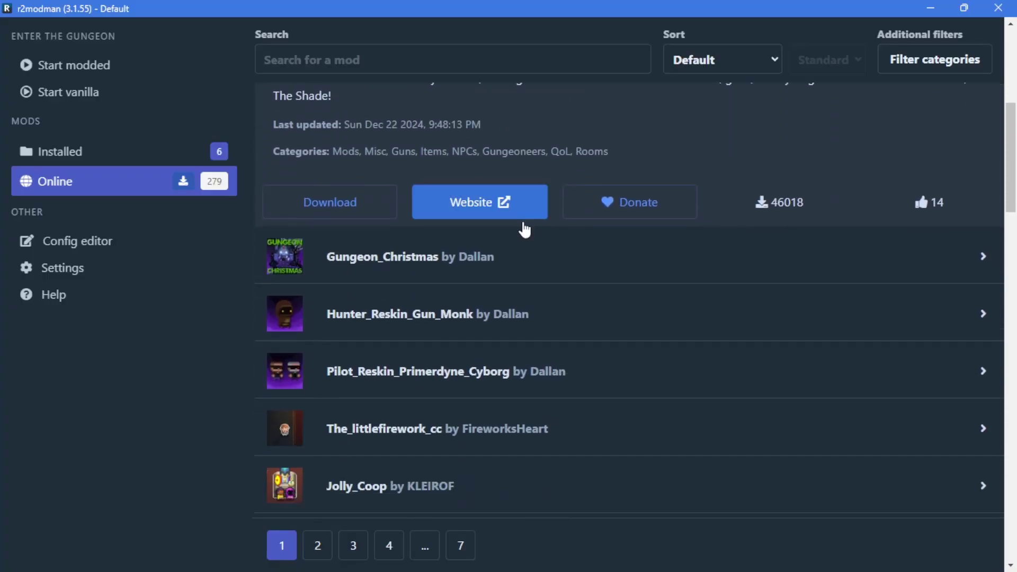
pyautogui.click(513, 203)
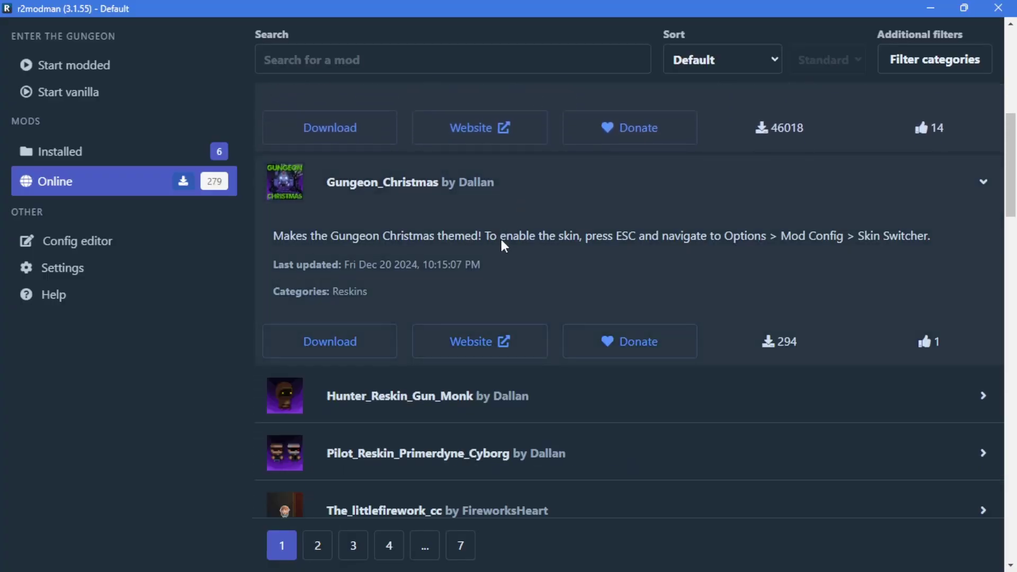
pyautogui.click(339, 343)
pyautogui.click(404, 373)
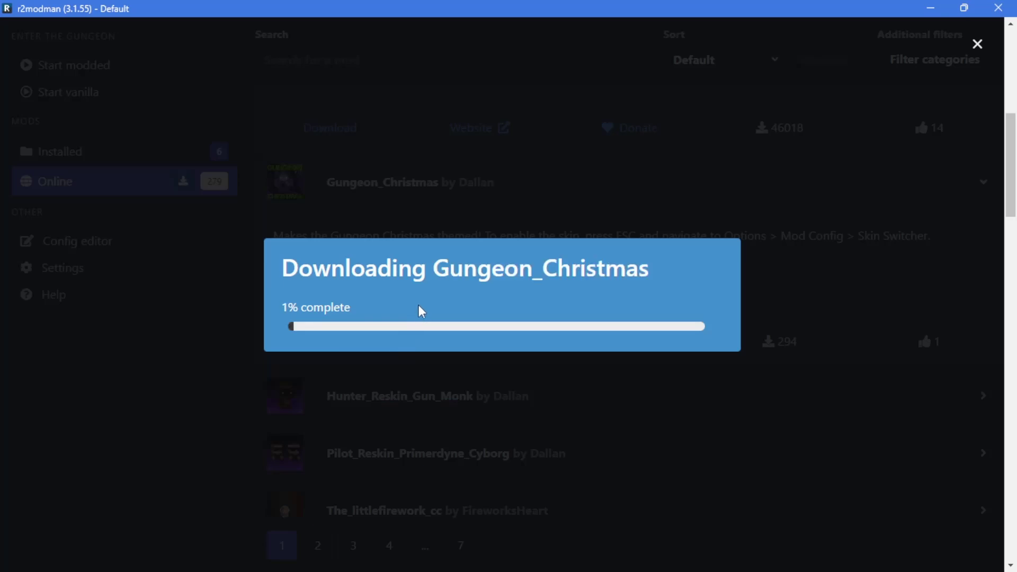
# Download The_Lich together with its Custom_Characters_Mod dependency
pyautogui.scroll(-5, 512, 384)
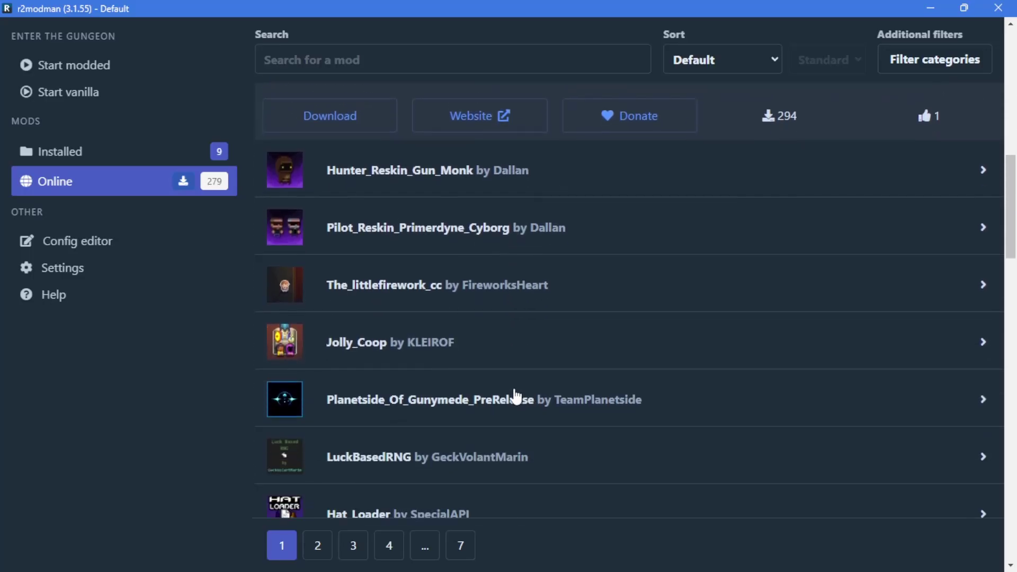
pyautogui.scroll(-3, 532, 287)
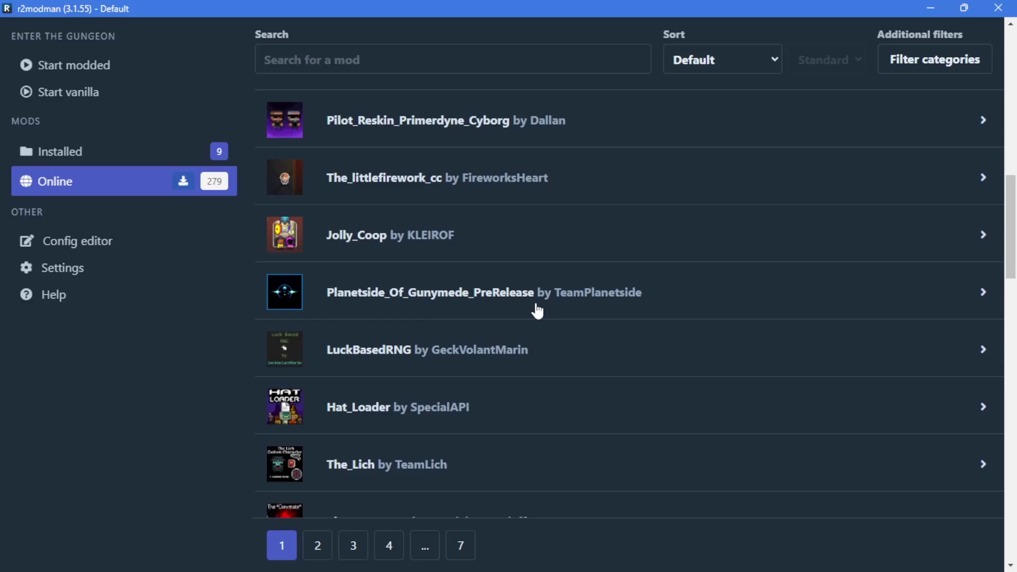
pyautogui.scroll(-3, 504, 204)
pyautogui.click(404, 221)
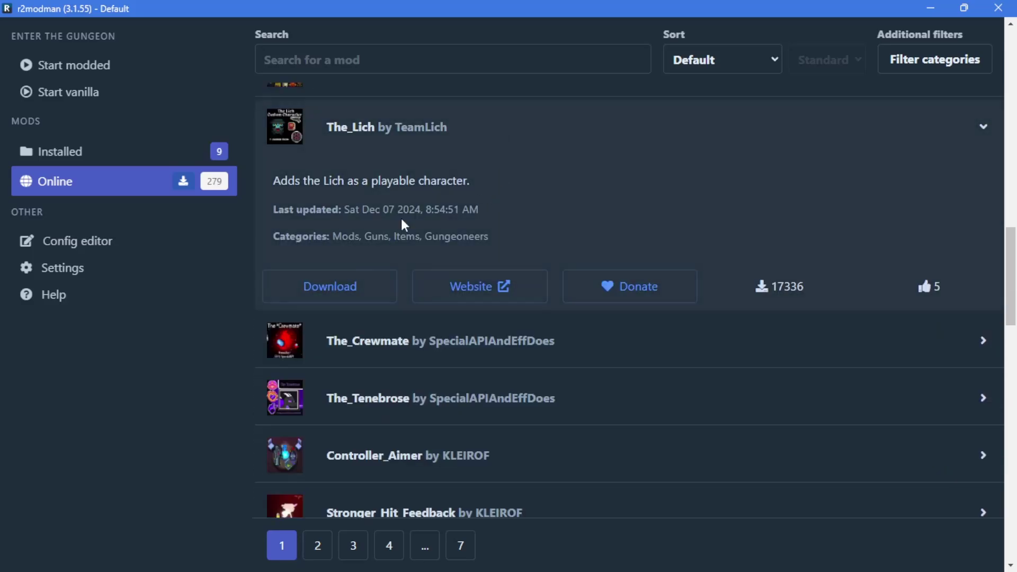
pyautogui.click(368, 282)
pyautogui.click(378, 379)
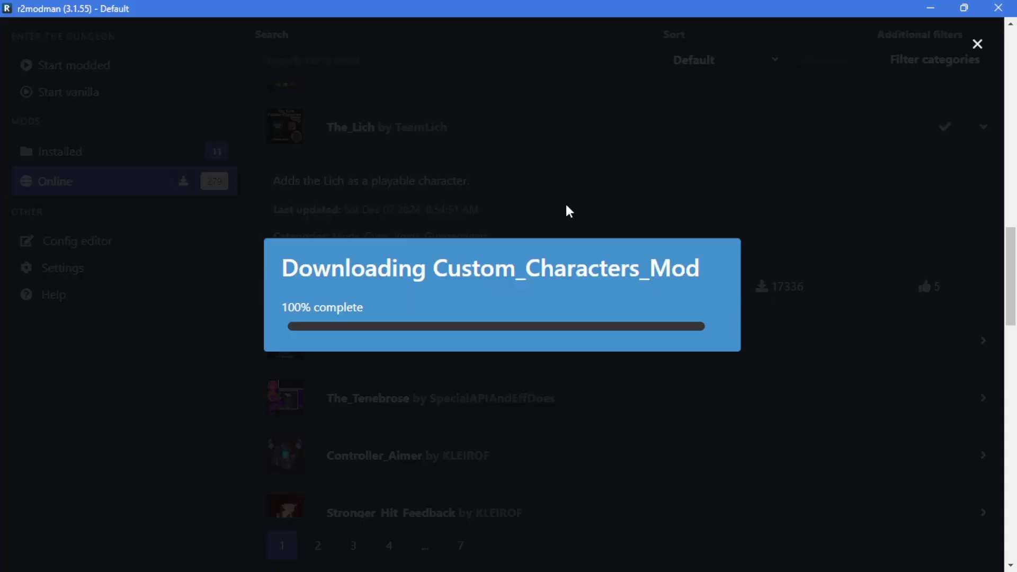
pyautogui.scroll(-4, 566, 204)
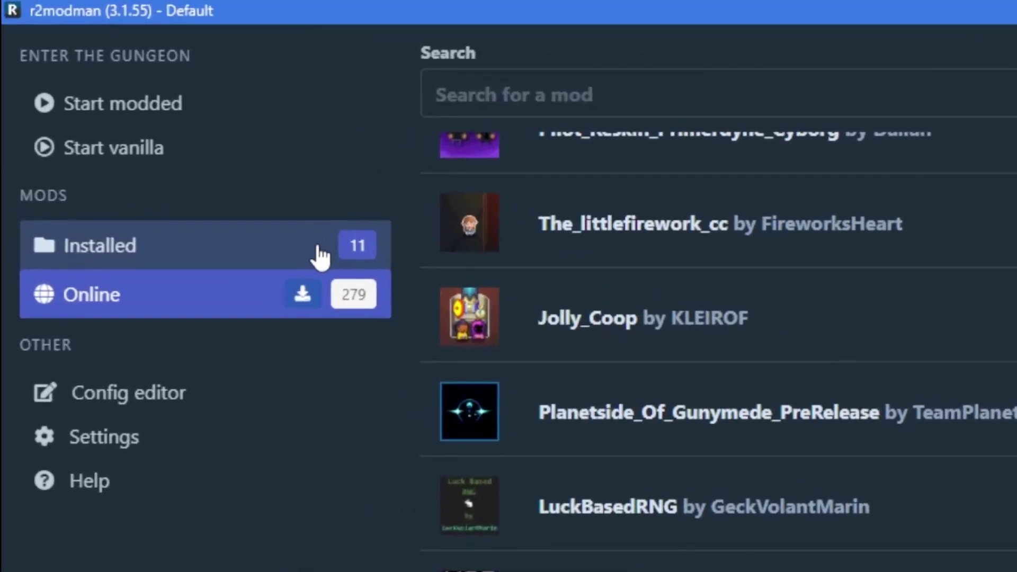
pyautogui.click(229, 155)
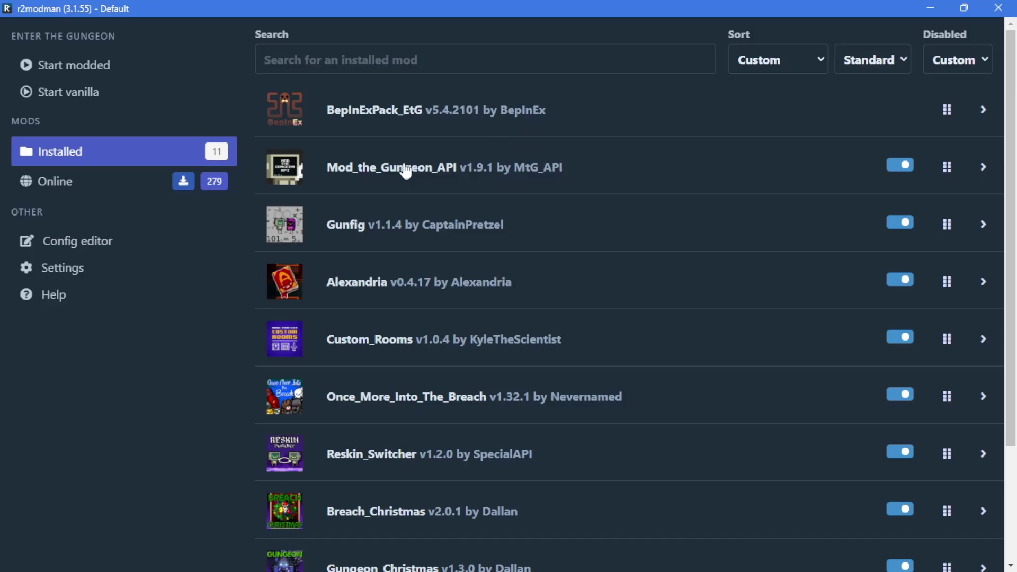
pyautogui.click(588, 130)
pyautogui.scroll(-1, 591, 154)
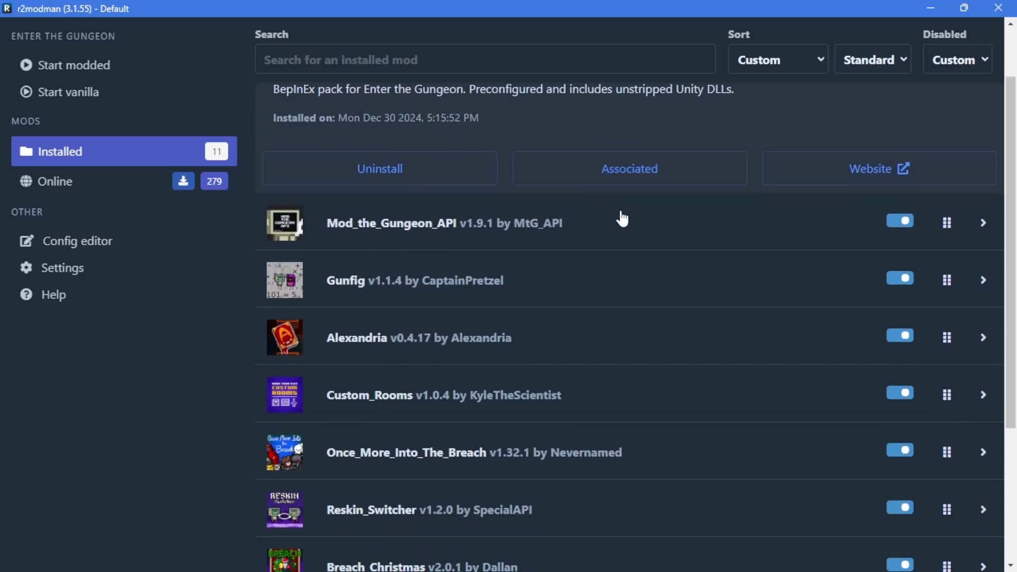
pyautogui.click(629, 223)
pyautogui.scroll(-1, 633, 226)
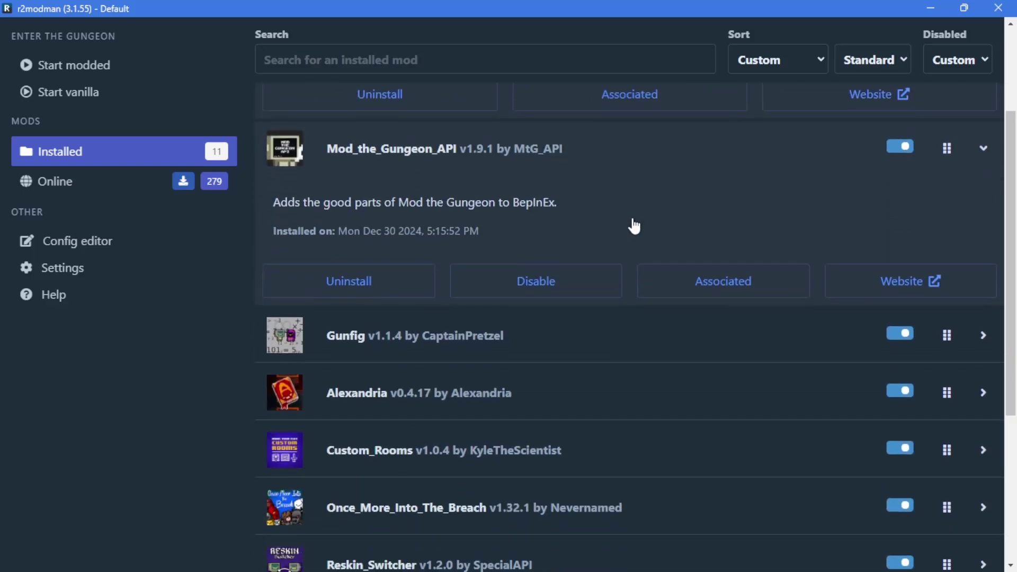
pyautogui.scroll(-2, 633, 221)
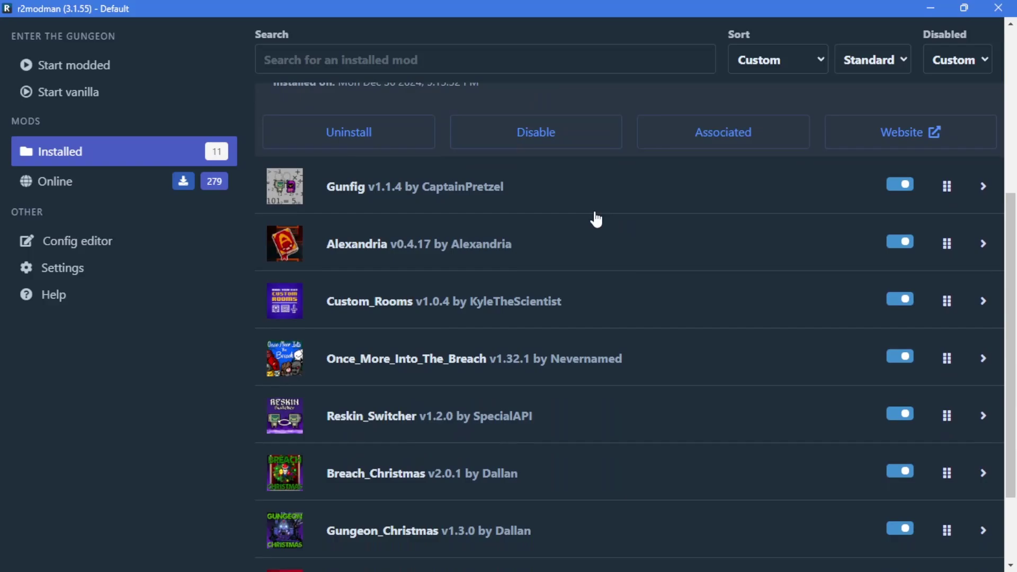
pyautogui.click(594, 215)
pyautogui.scroll(-2, 592, 218)
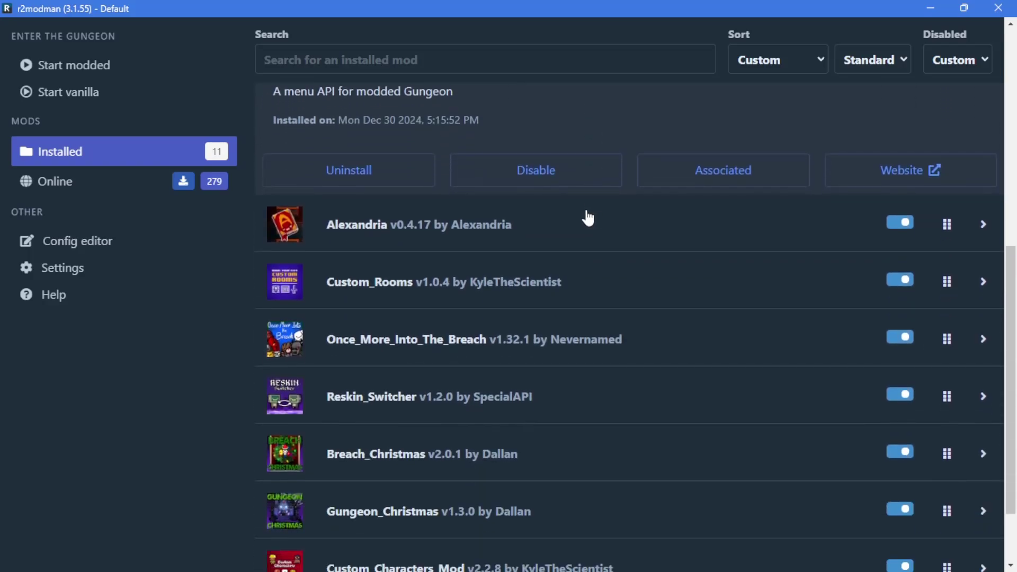
pyautogui.click(586, 218)
pyautogui.scroll(-1, 587, 217)
pyautogui.scroll(-2, 587, 217)
pyautogui.scroll(9, 593, 202)
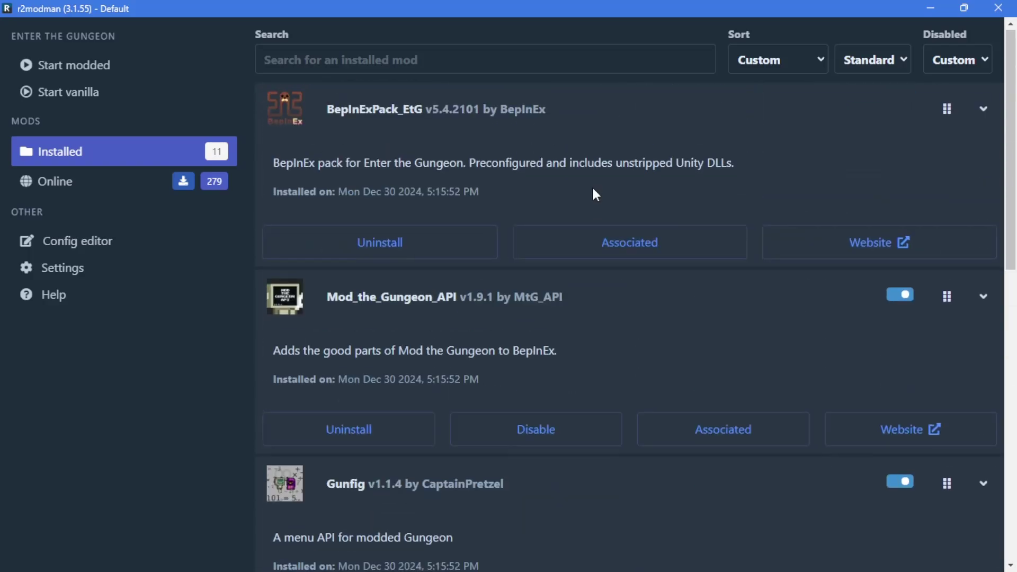
pyautogui.scroll(-9, 592, 193)
pyautogui.click(575, 202)
pyautogui.scroll(-2, 574, 202)
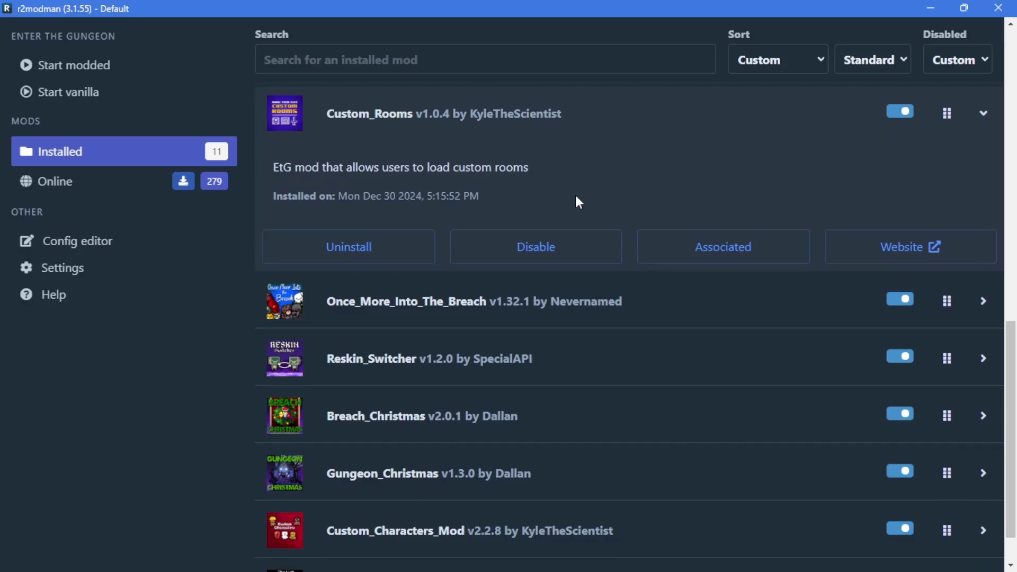
pyautogui.scroll(8, 609, 288)
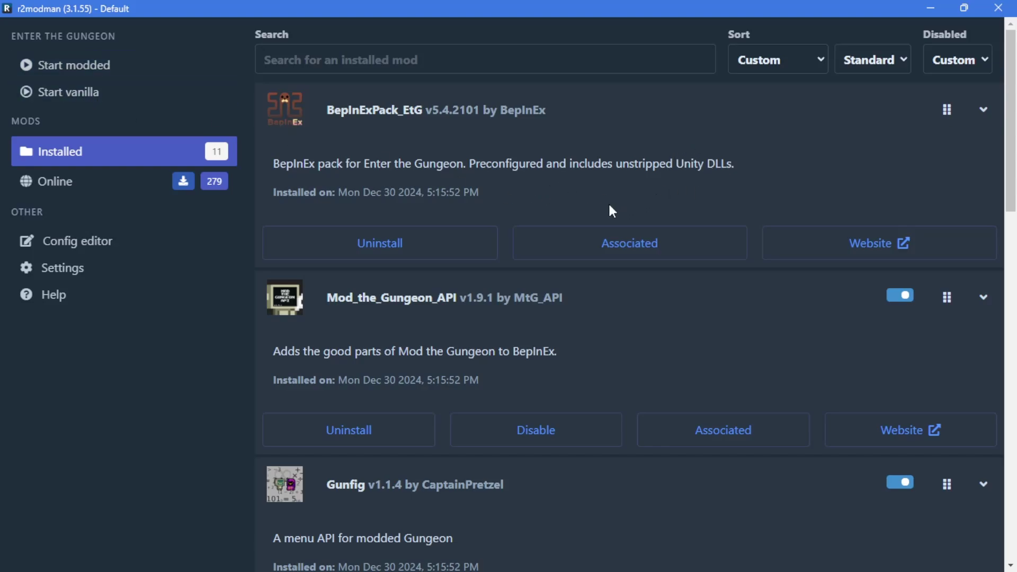
pyautogui.click(490, 295)
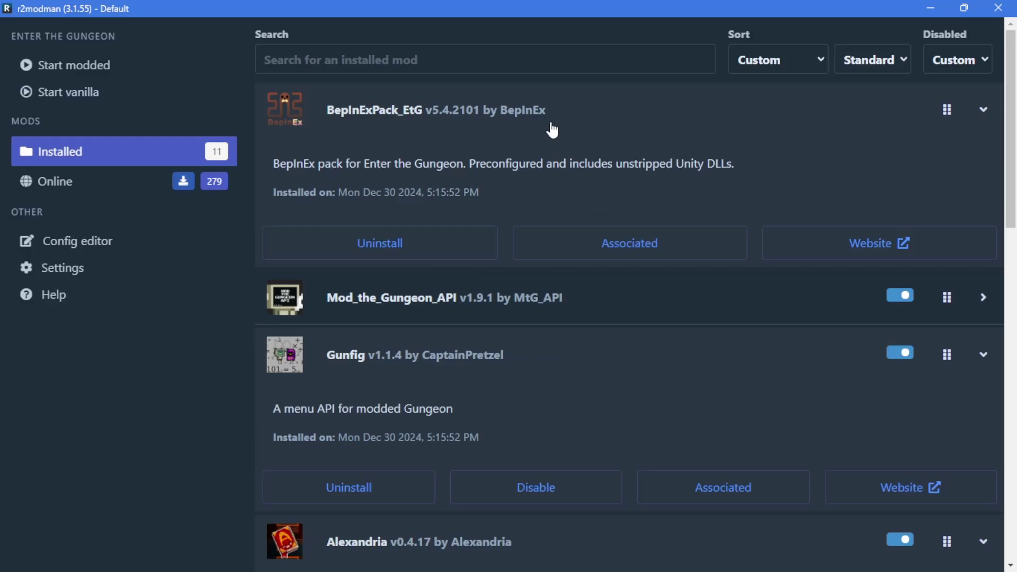
pyautogui.click(554, 133)
pyautogui.click(528, 217)
pyautogui.click(508, 280)
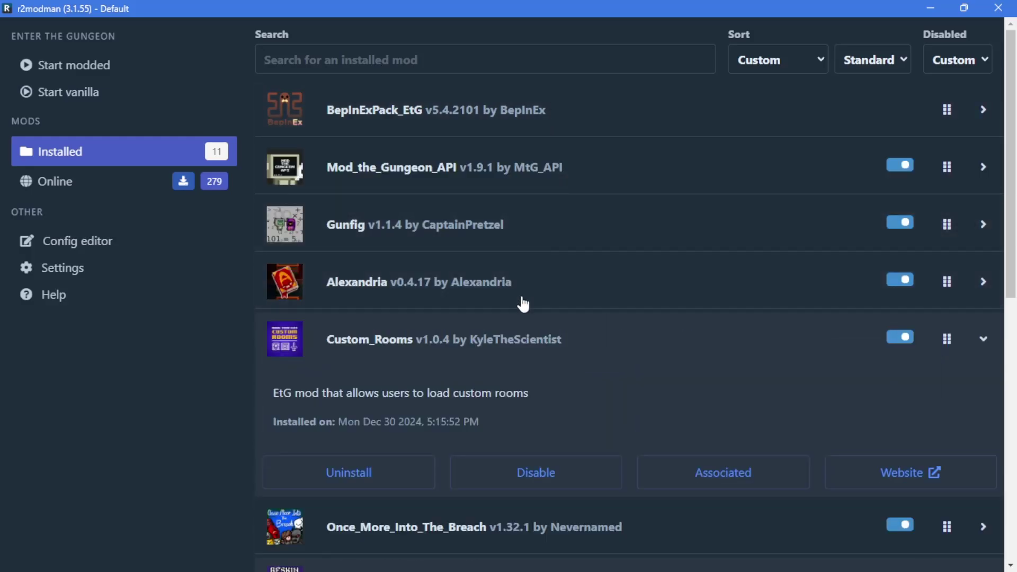
pyautogui.click(508, 342)
pyautogui.scroll(-3, 500, 318)
pyautogui.click(498, 315)
pyautogui.scroll(-2, 481, 375)
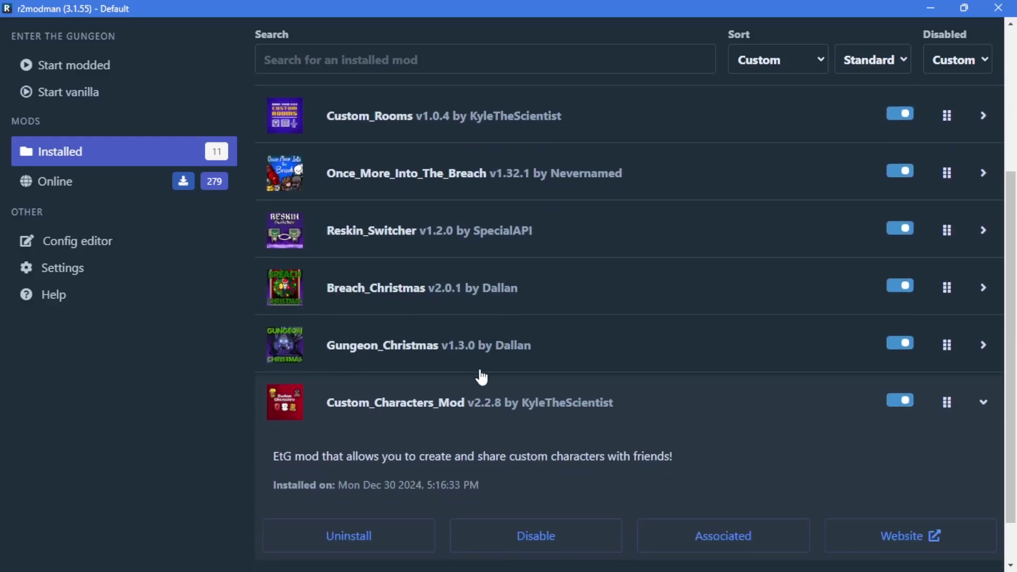
pyautogui.click(456, 405)
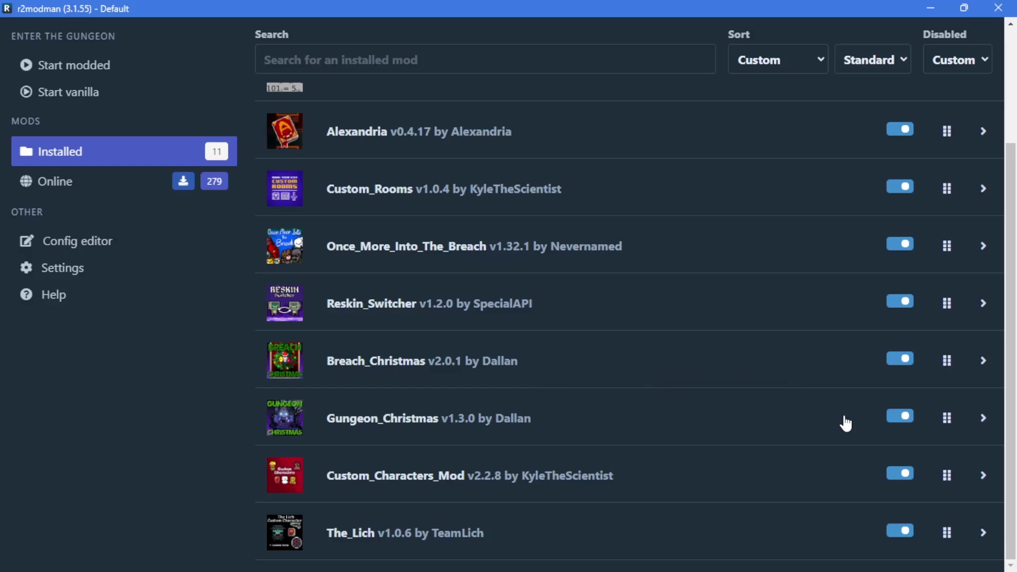
# Disable Custom_Characters_Mod with all its dependent mods, then turn off Breach_Christmas
pyautogui.click(906, 473)
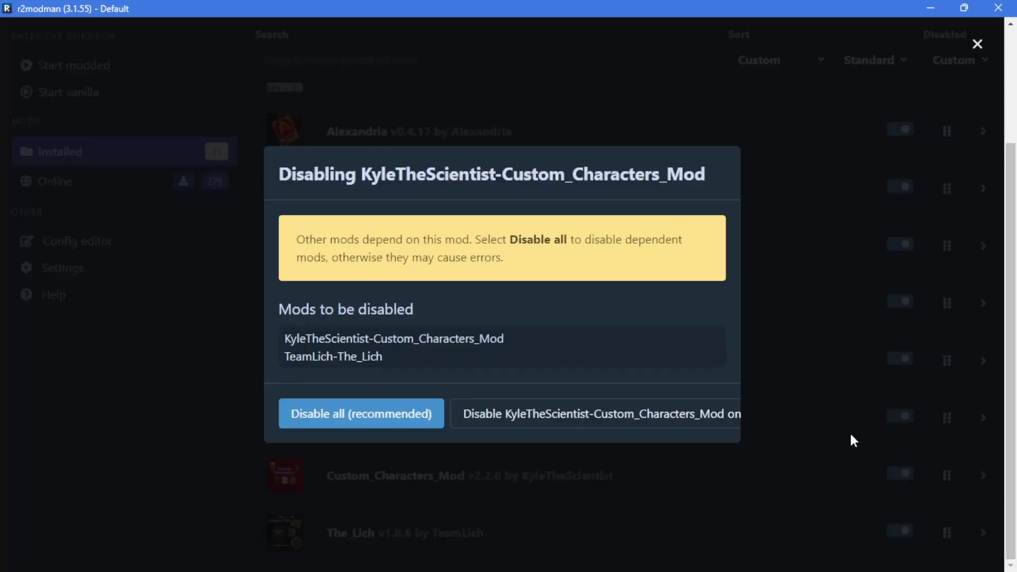
pyautogui.click(409, 418)
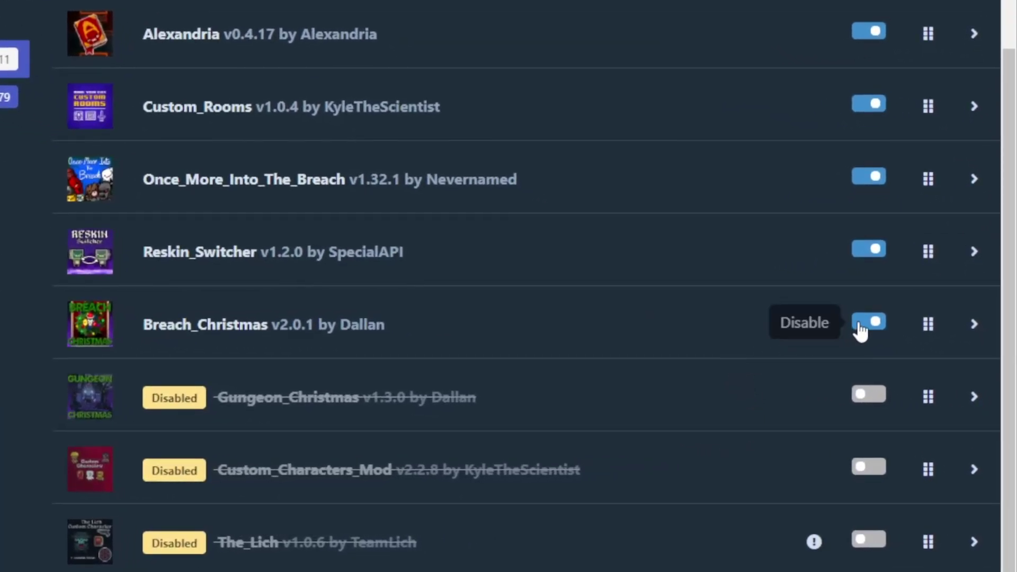
pyautogui.click(866, 325)
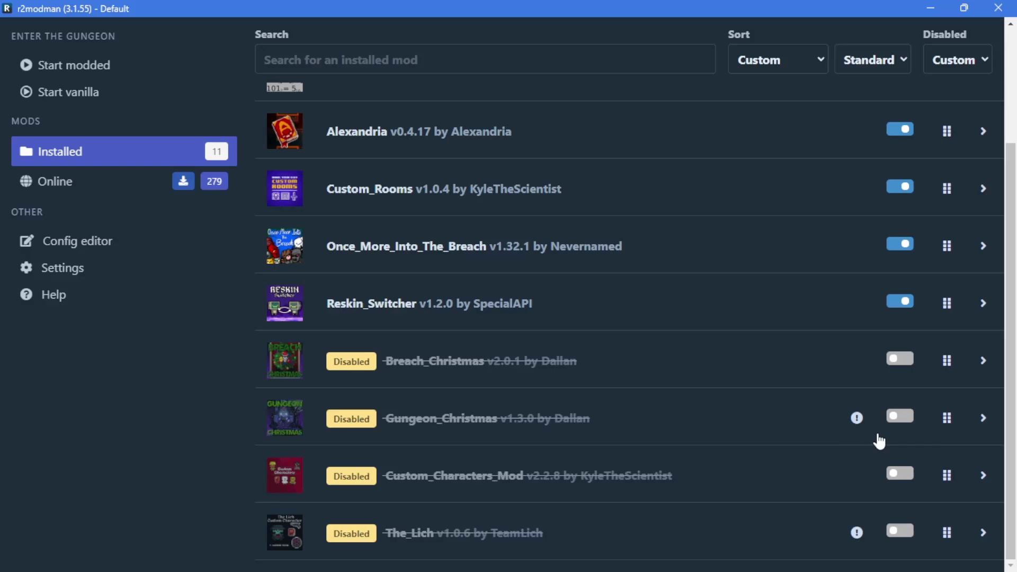
# Re-enable The_Lich and its Custom_Characters_Mod dependency, then review the installed mod list
pyautogui.click(901, 532)
pyautogui.scroll(3, 816, 447)
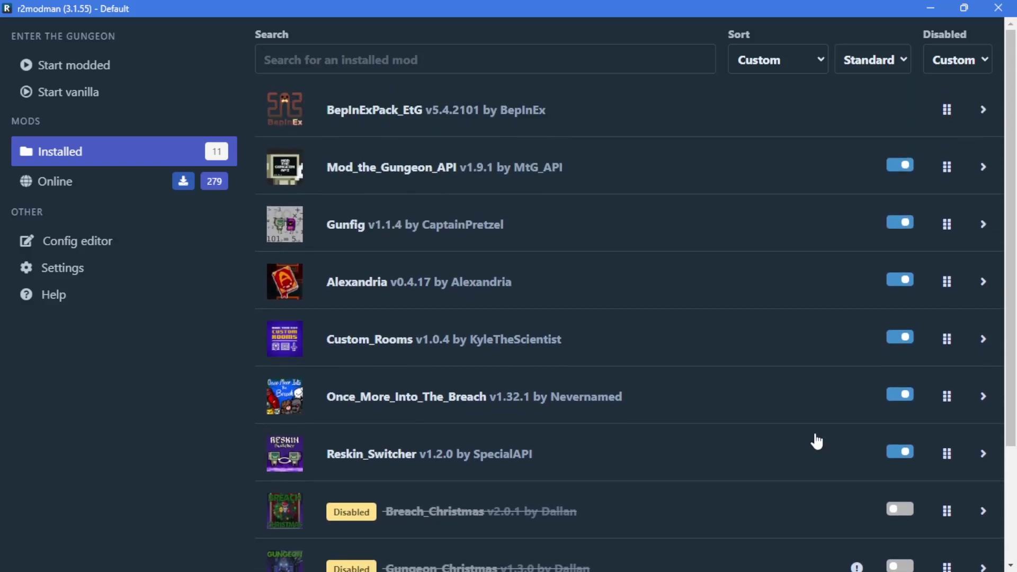
pyautogui.scroll(-3, 816, 444)
pyautogui.scroll(3, 816, 442)
pyautogui.scroll(-3, 819, 437)
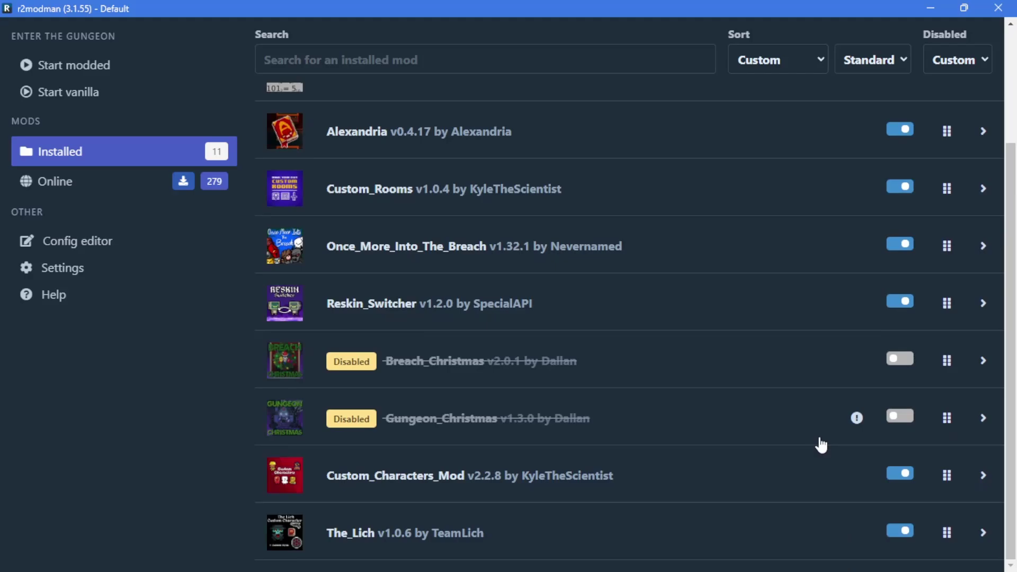
pyautogui.scroll(3, 822, 443)
pyautogui.scroll(-3, 822, 440)
pyautogui.scroll(1, 820, 436)
pyautogui.scroll(-1, 816, 432)
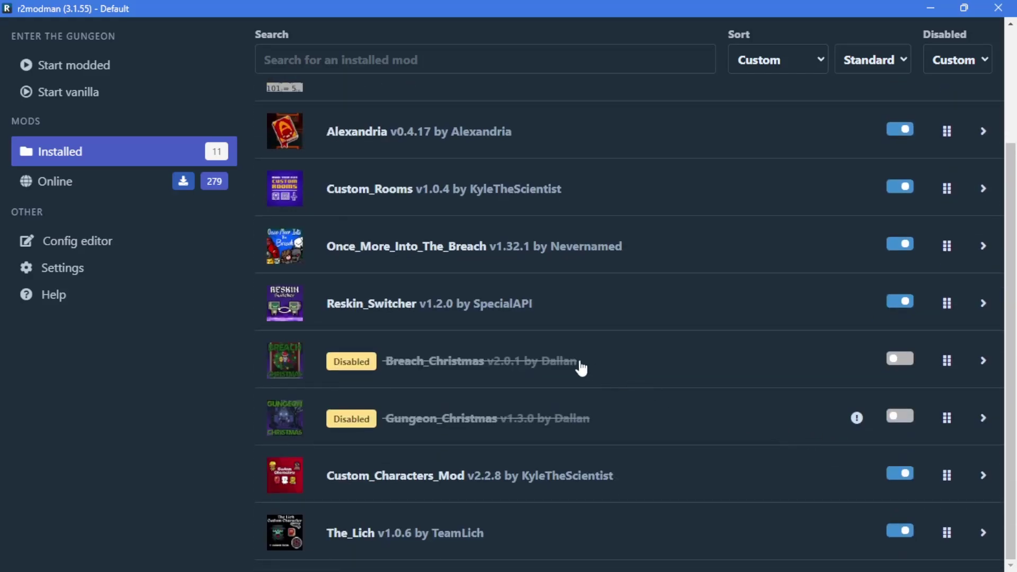